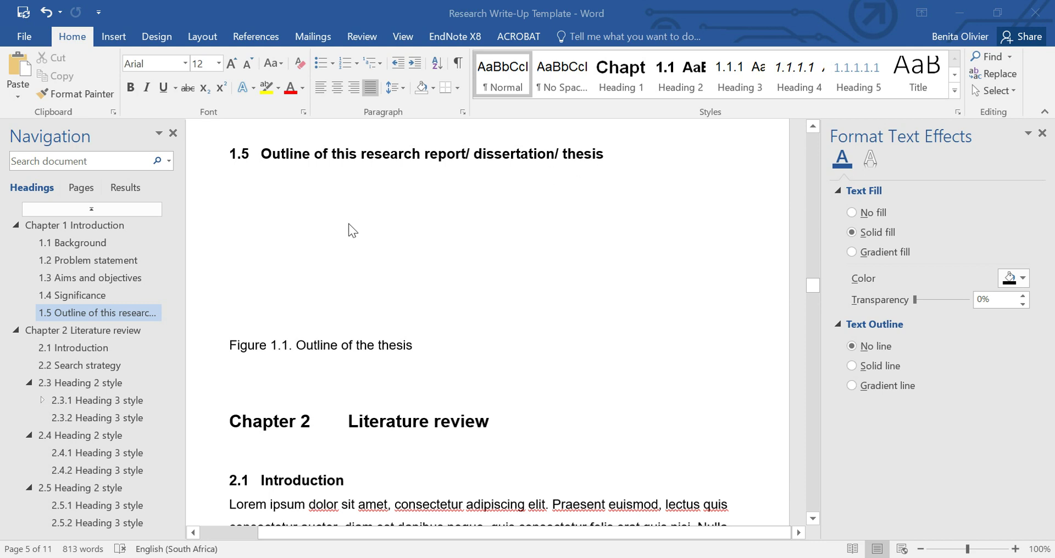
Scroll to section 1.5 and put the cursor on the blank line above the 'Figure 1.1. Outline of the thesis' caption
{"action": "scroll", "coordinate": [349, 229], "scroll_direction": "up", "scroll_amount": 10}
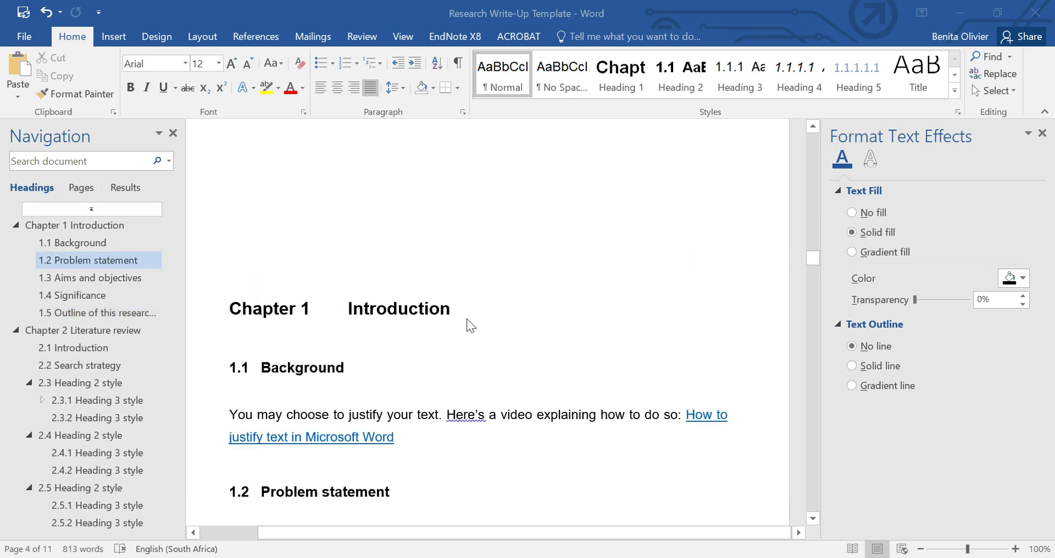
{"action": "scroll", "coordinate": [457, 316], "scroll_direction": "down", "scroll_amount": 10}
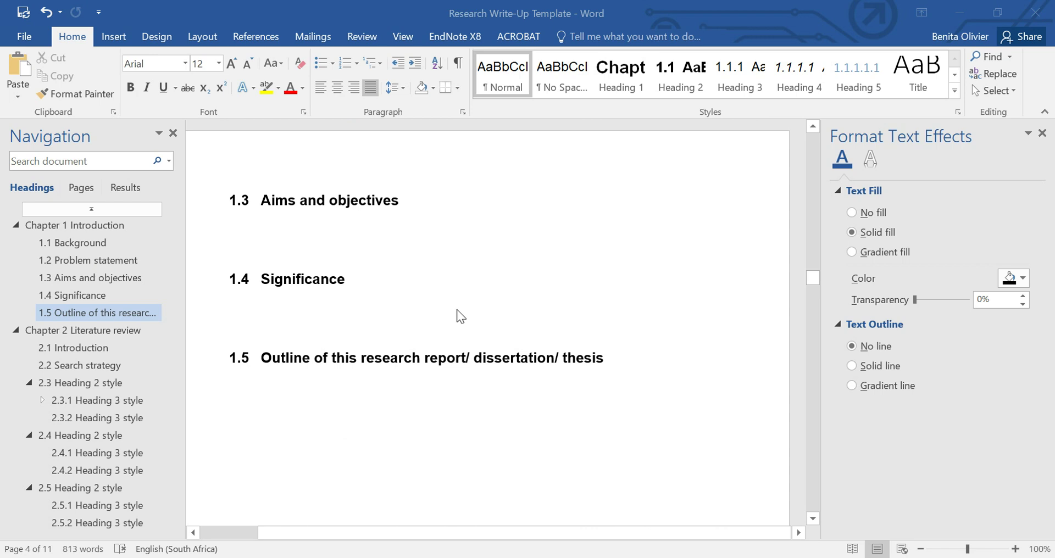
{"action": "scroll", "coordinate": [460, 317], "scroll_direction": "down", "scroll_amount": 1}
{"action": "left_click", "coordinate": [292, 267]}
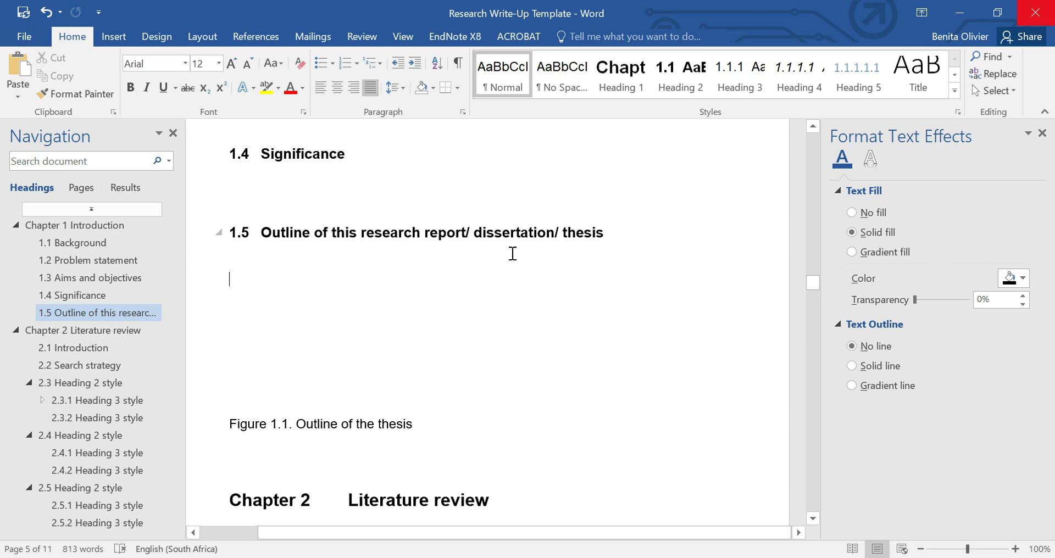
{"action": "scroll", "coordinate": [252, 419], "scroll_direction": "down", "scroll_amount": 2}
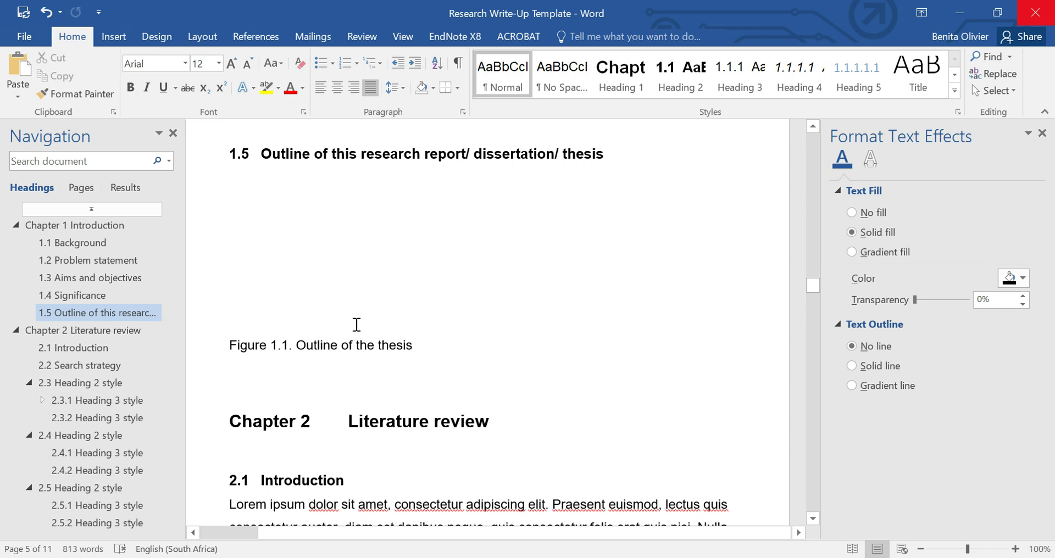
Switch the ribbon to the Insert commands
{"action": "left_click", "coordinate": [115, 35]}
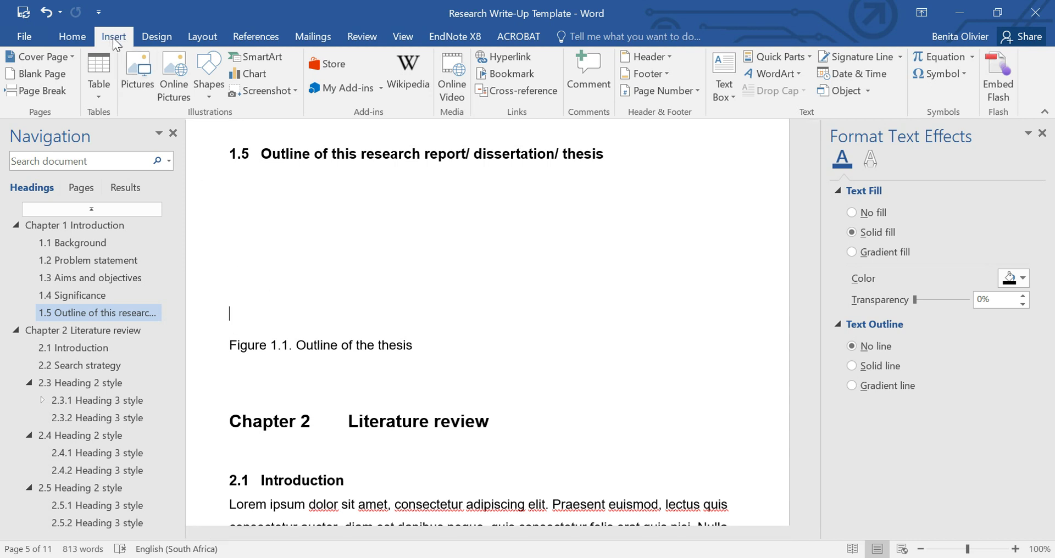
Choose the Repeating Bending Process layout from the SmartArt Process category
{"action": "left_click", "coordinate": [266, 56]}
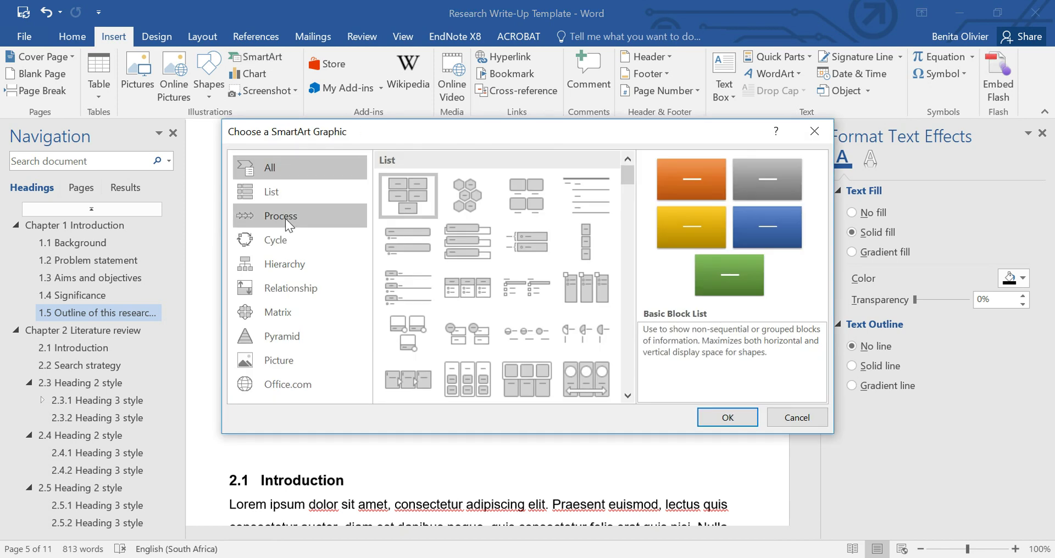
{"action": "left_click", "coordinate": [285, 218]}
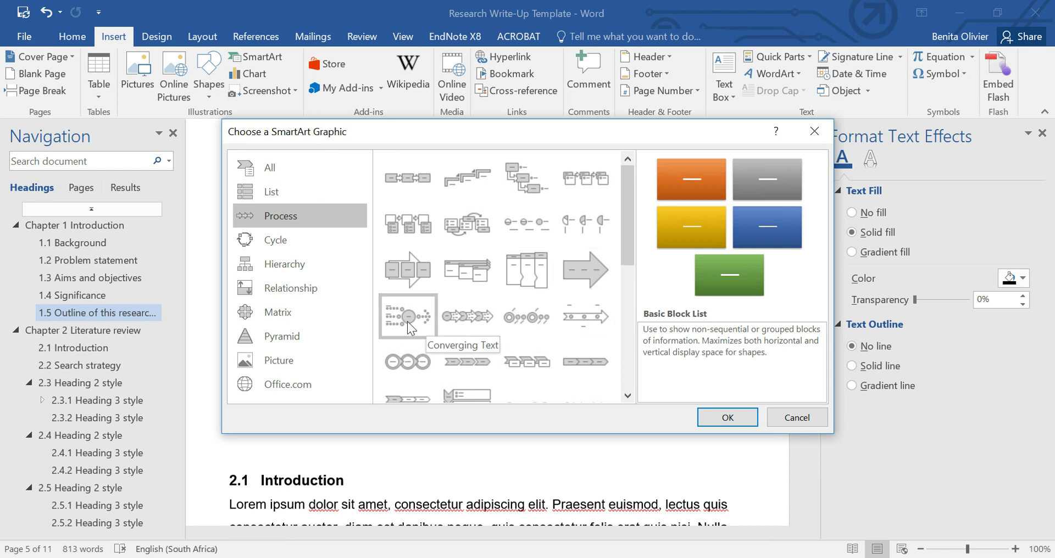
{"action": "scroll", "coordinate": [407, 322], "scroll_direction": "down", "scroll_amount": 3}
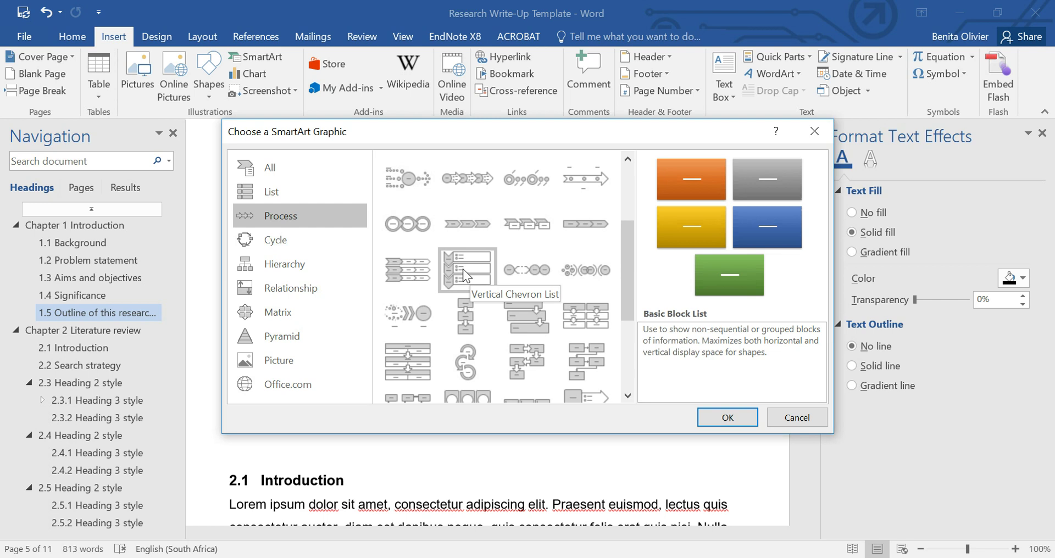
{"action": "scroll", "coordinate": [462, 268], "scroll_direction": "down", "scroll_amount": 4}
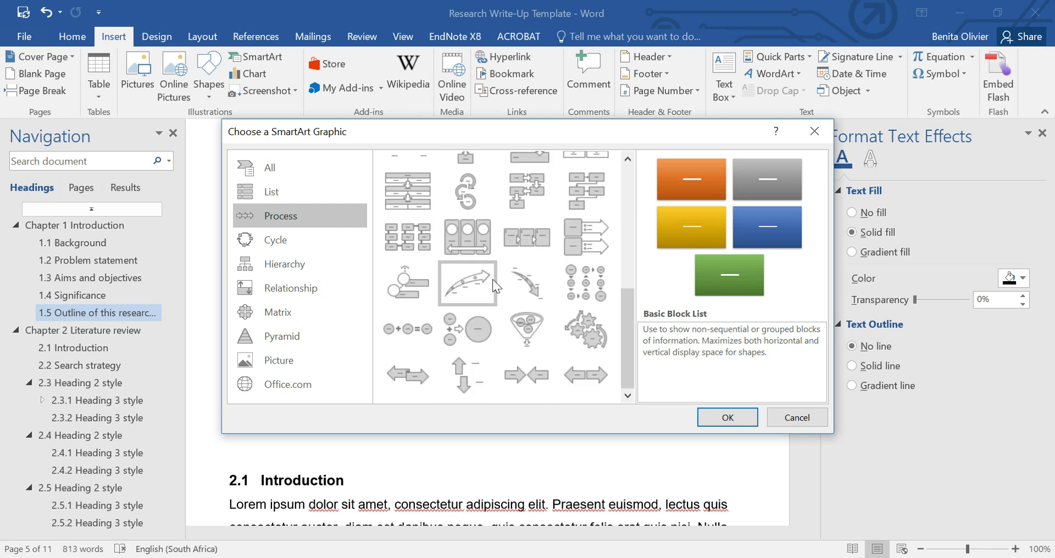
{"action": "left_click", "coordinate": [586, 190]}
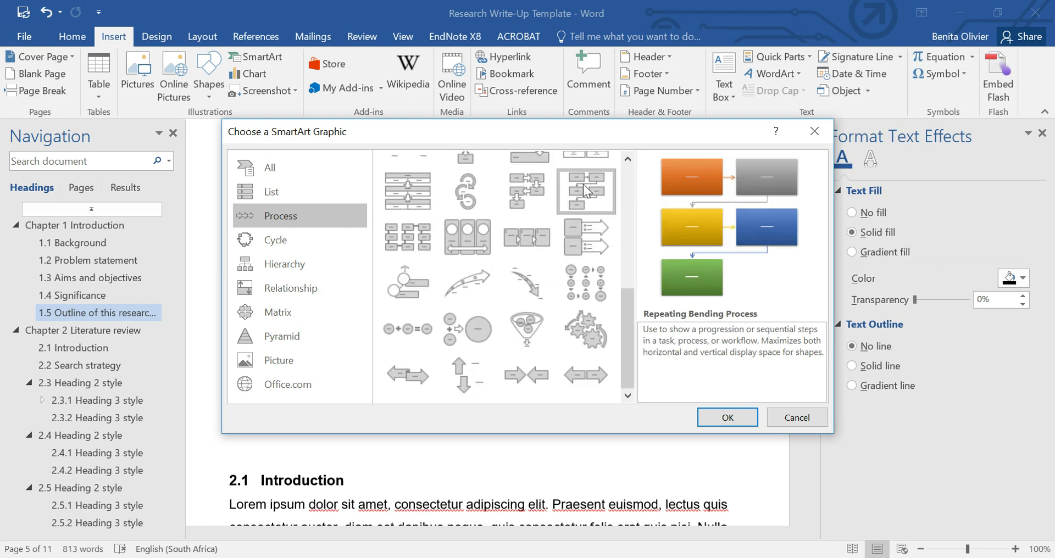
Insert the Repeating Bending Process diagram and recolour it with the first Primary Theme Colors scheme
{"action": "left_click", "coordinate": [727, 417]}
{"action": "scroll", "coordinate": [502, 374], "scroll_direction": "down", "scroll_amount": 2}
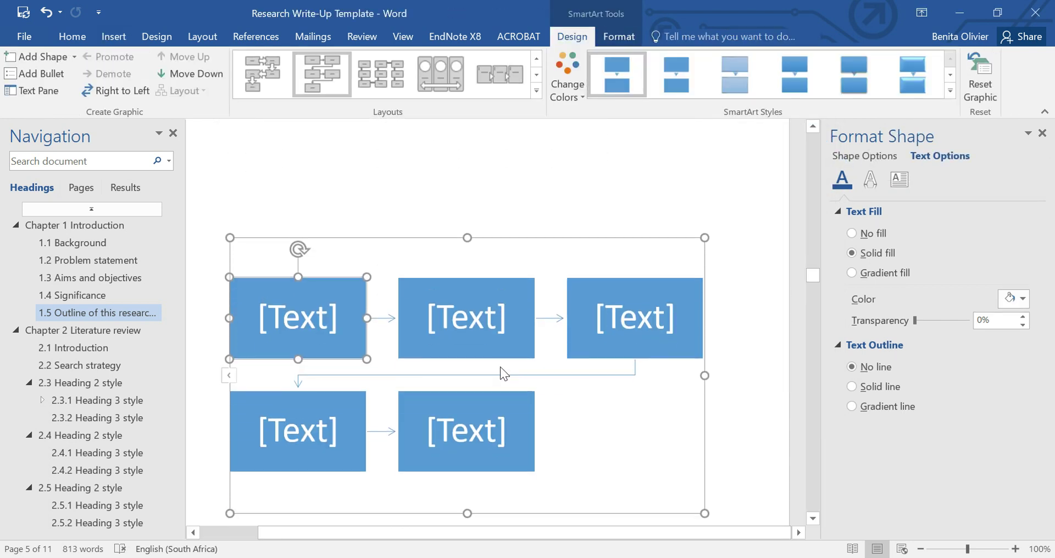
{"action": "left_click", "coordinate": [951, 91]}
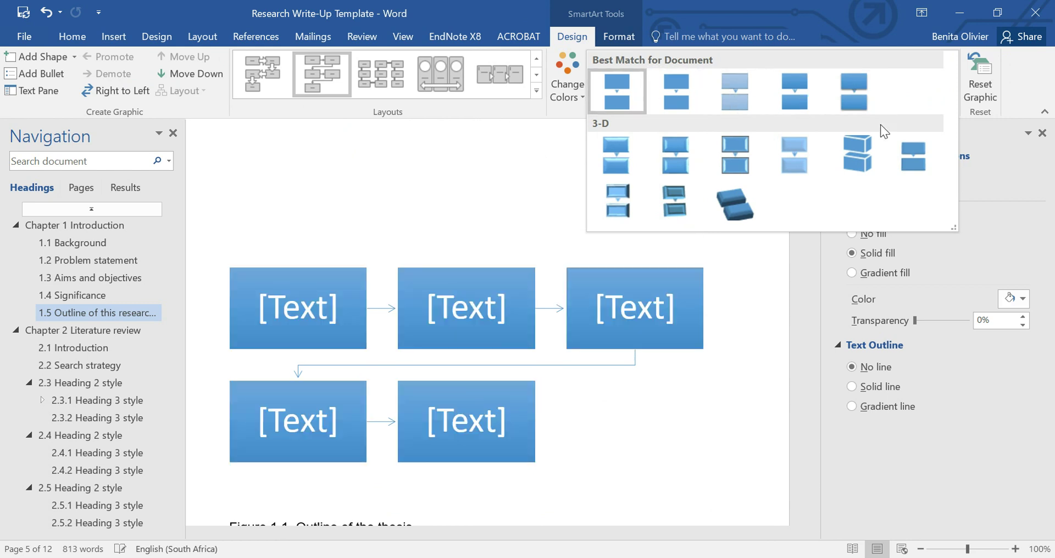
{"action": "left_click", "coordinate": [585, 107]}
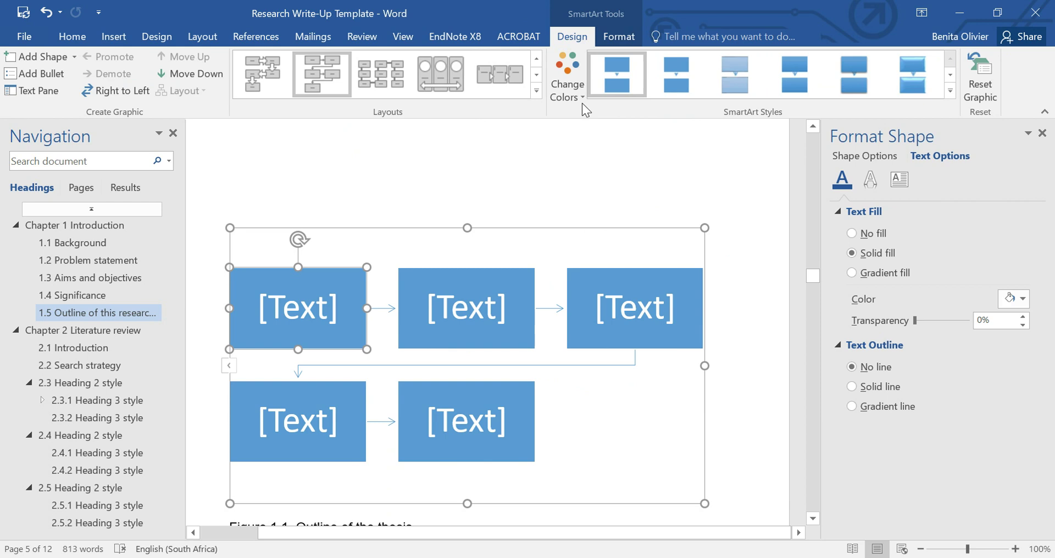
{"action": "left_click", "coordinate": [568, 88]}
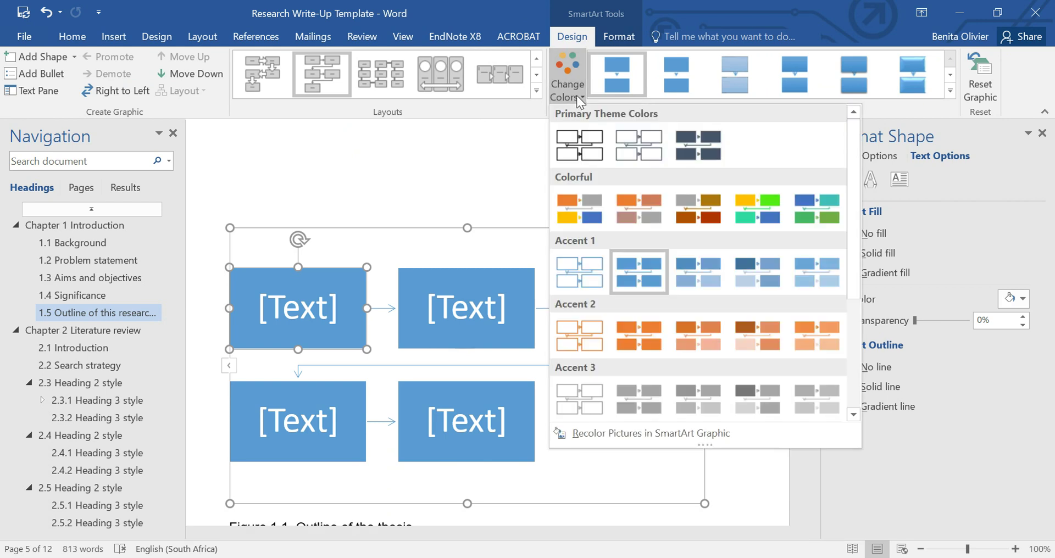
{"action": "left_click", "coordinate": [576, 140]}
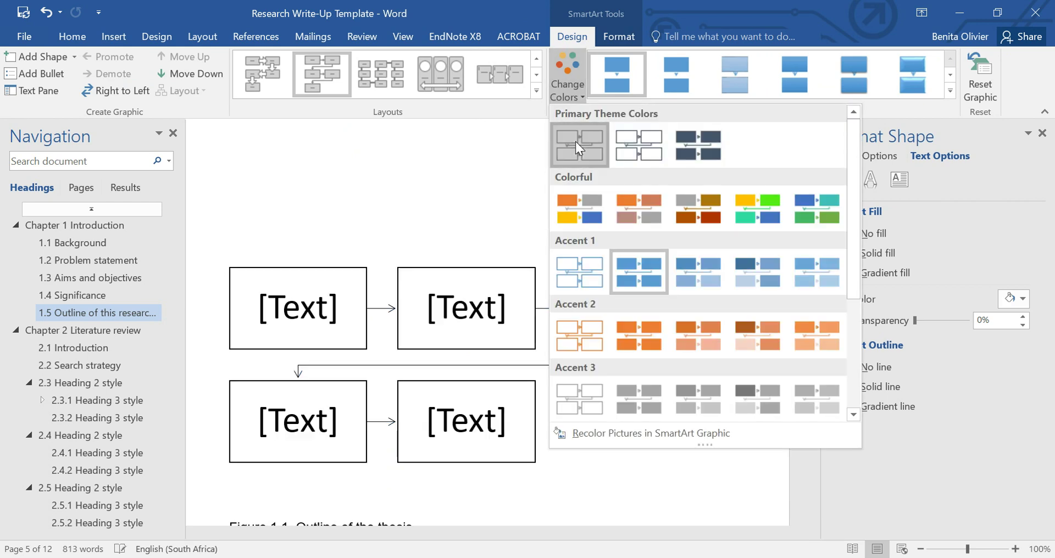
Type 'Chapter 1 Introduction' in the first box and 'Chapter 2 Literature Review' in the second
{"action": "left_click", "coordinate": [311, 299]}
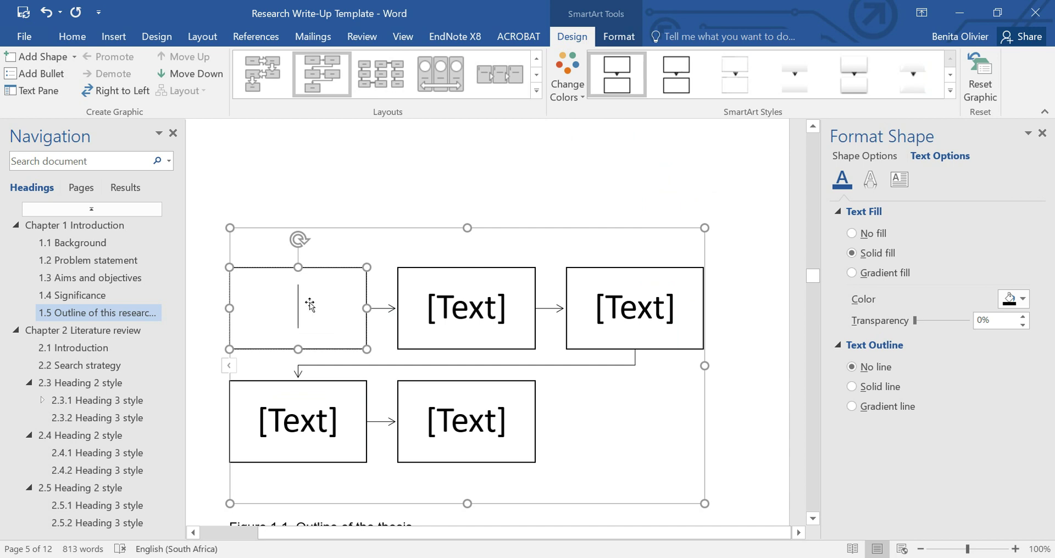
{"action": "type", "text": "Chapter "}
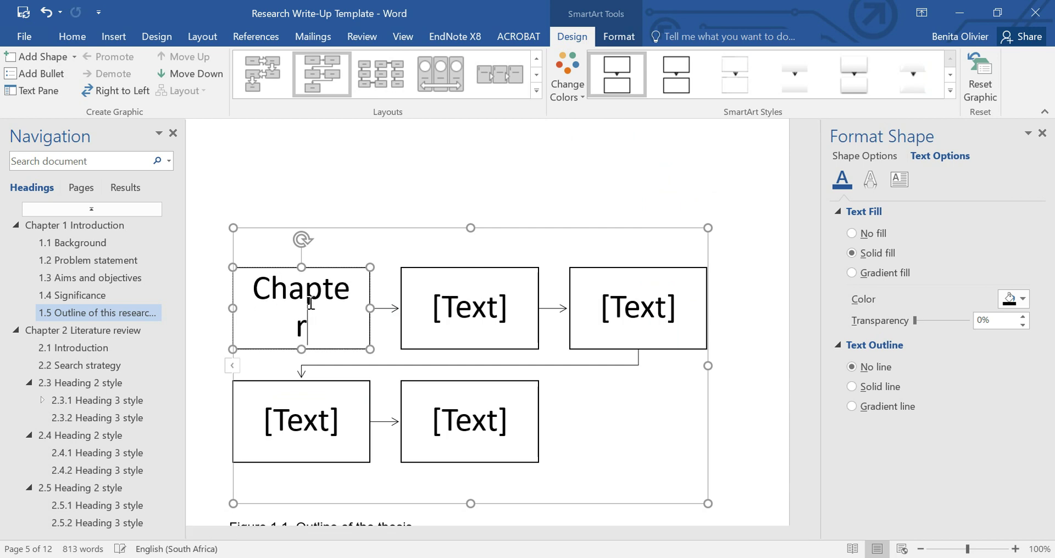
{"action": "type", "text": "1 Introd"}
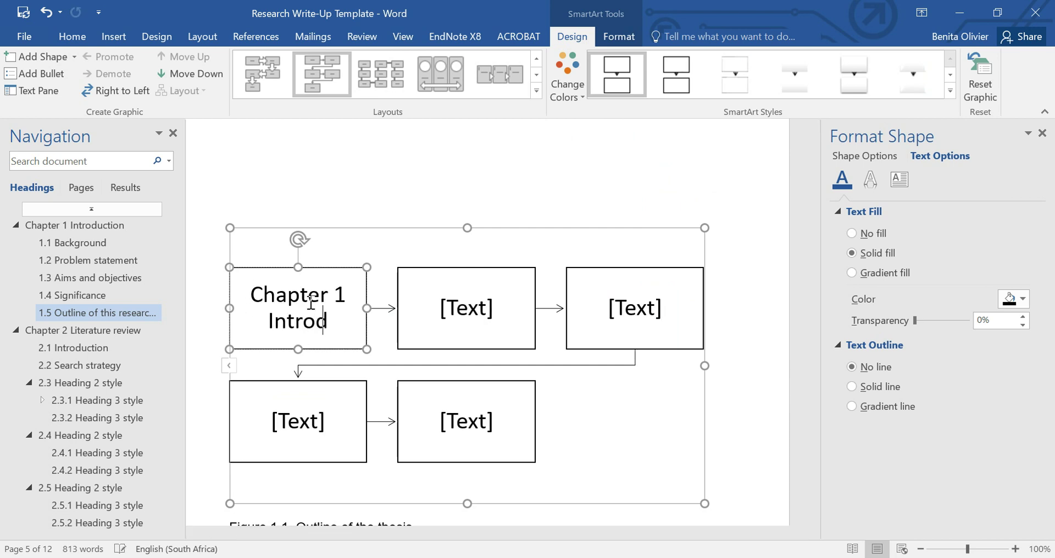
{"action": "type", "text": "uction"}
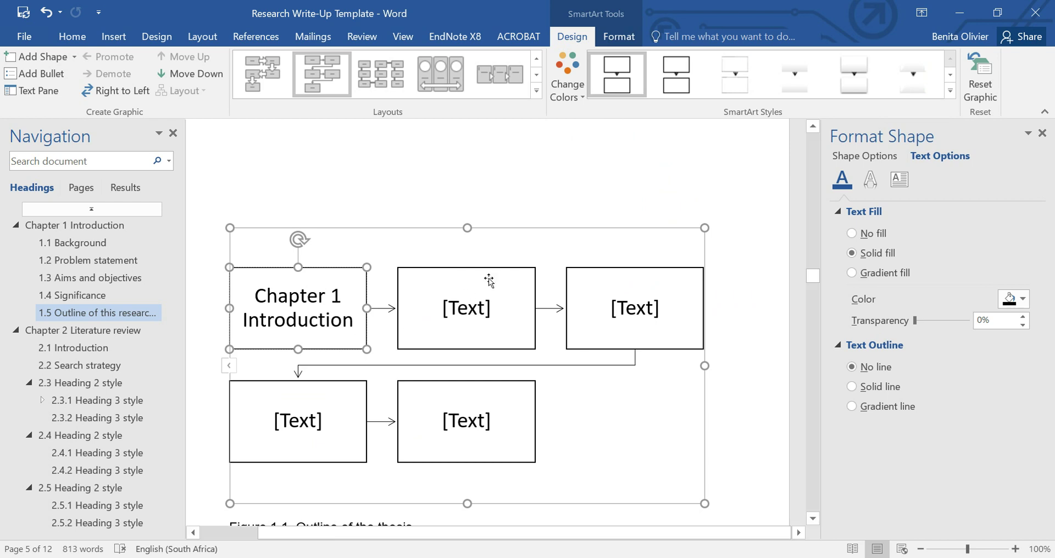
{"action": "left_click", "coordinate": [480, 304]}
{"action": "type", "text": "ch"}
{"action": "key", "text": "BackSpace"}
{"action": "key", "text": "BackSpace"}
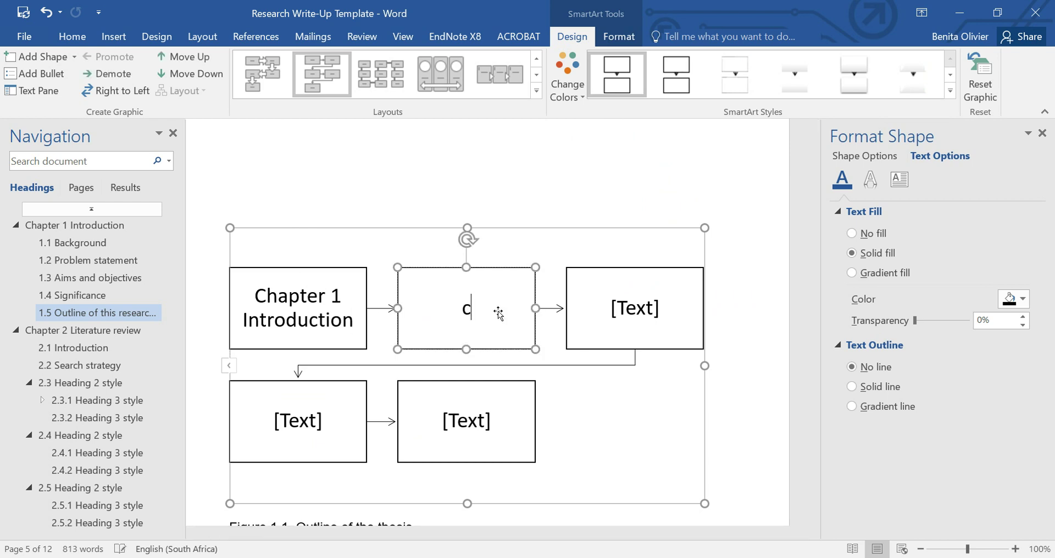
{"action": "type", "text": "Chapter 2"}
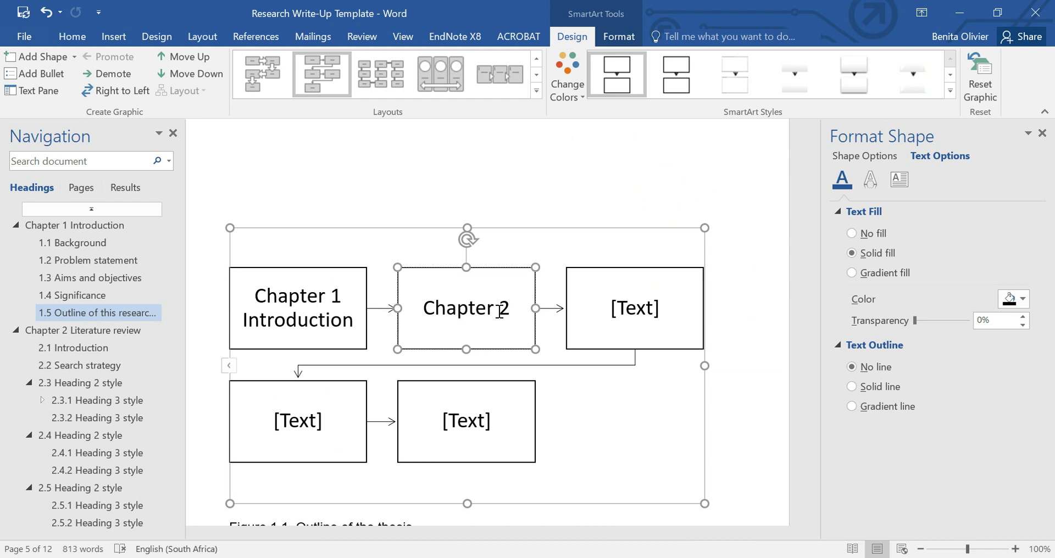
{"action": "type", "text": " L"}
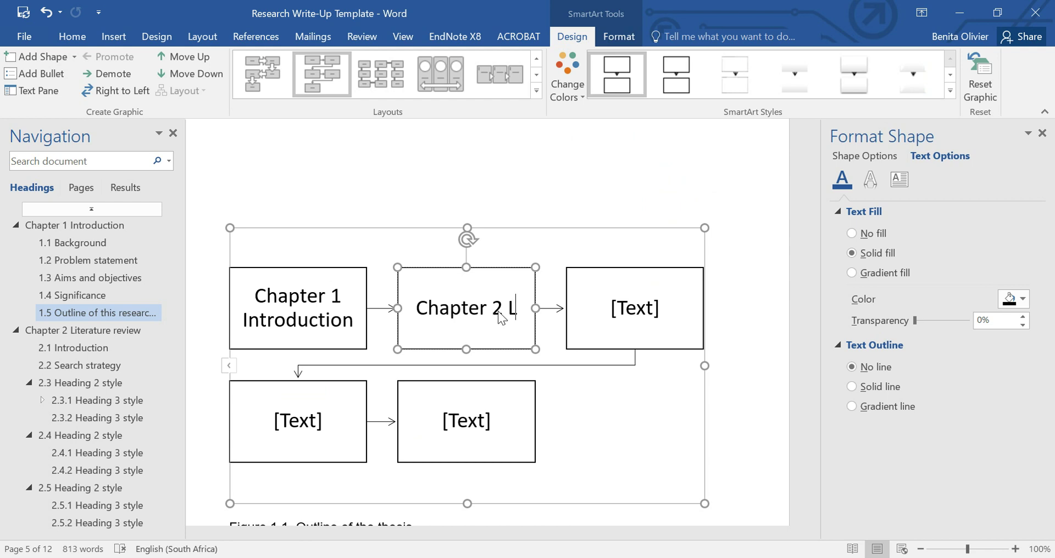
{"action": "type", "text": "iterature"}
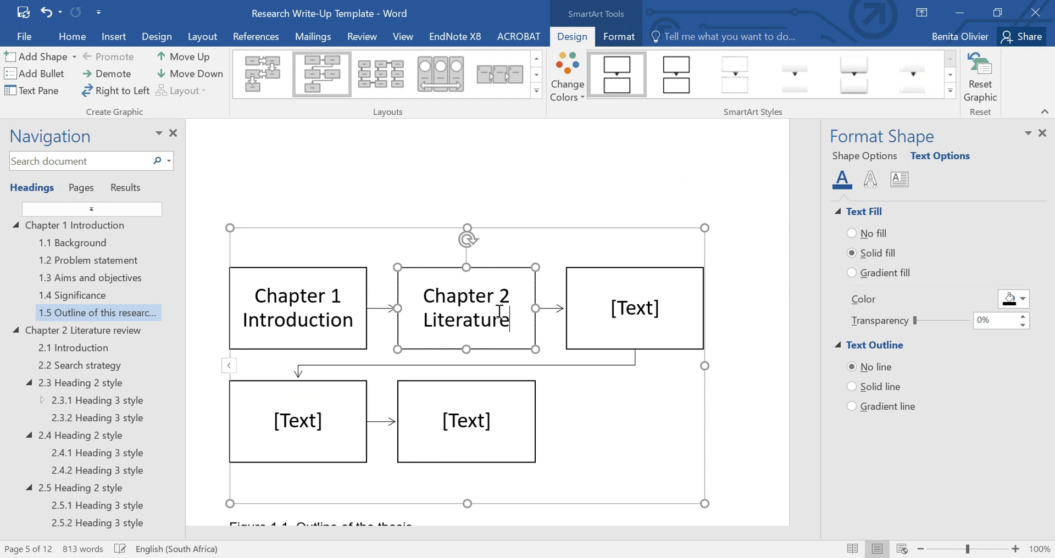
{"action": "type", "text": " Review"}
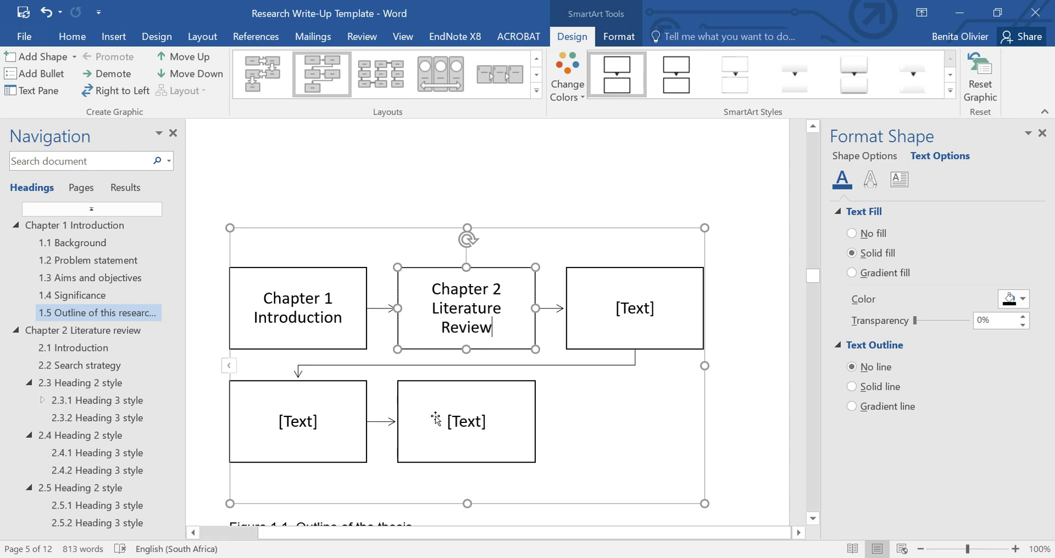
{"action": "scroll", "coordinate": [436, 419], "scroll_direction": "down", "scroll_amount": 1}
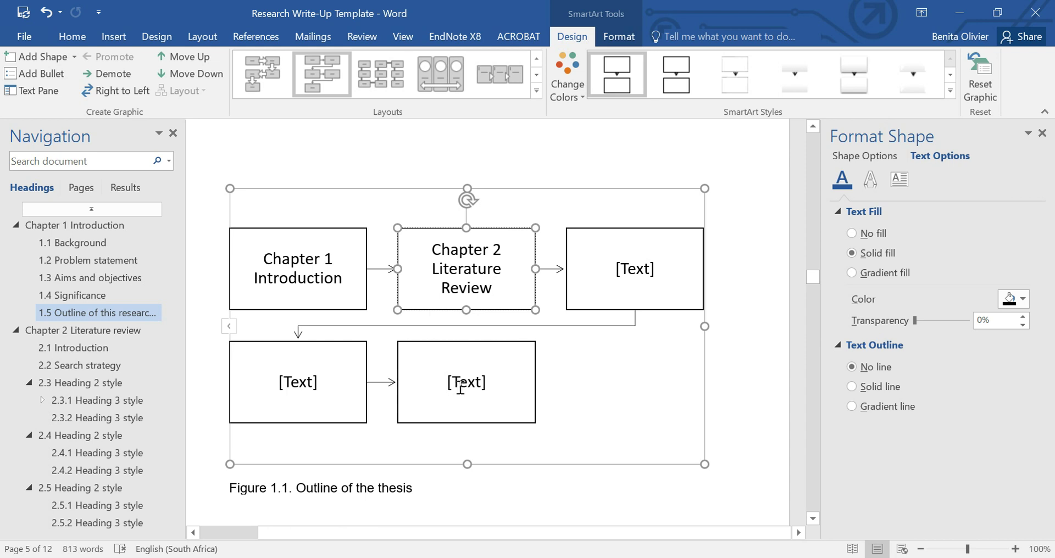
Add two shapes after the lower-middle box, giving seven boxes across three rows
{"action": "right_click", "coordinate": [460, 387]}
{"action": "left_click", "coordinate": [446, 385]}
{"action": "right_click", "coordinate": [449, 384]}
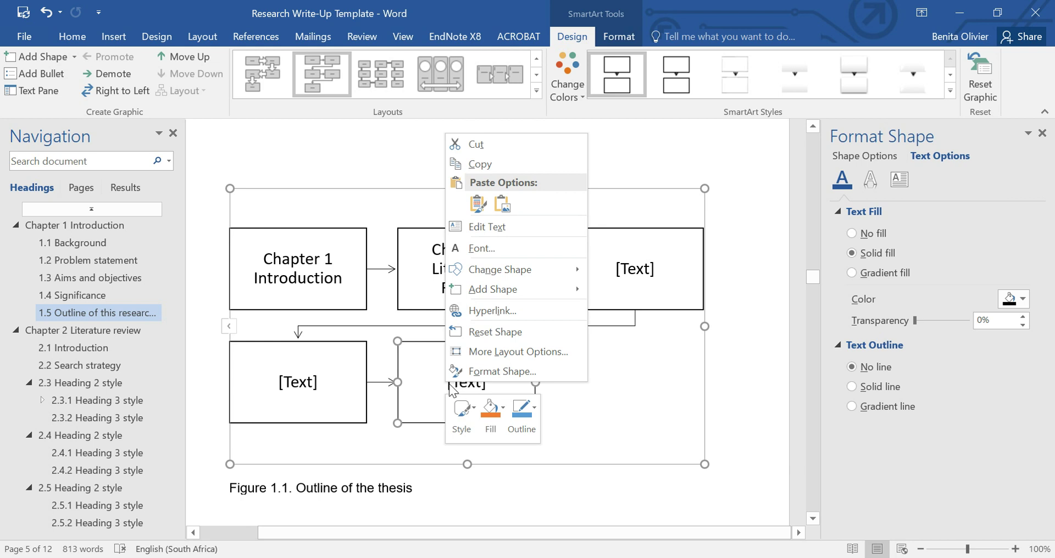
{"action": "mouse_move", "coordinate": [487, 291]}
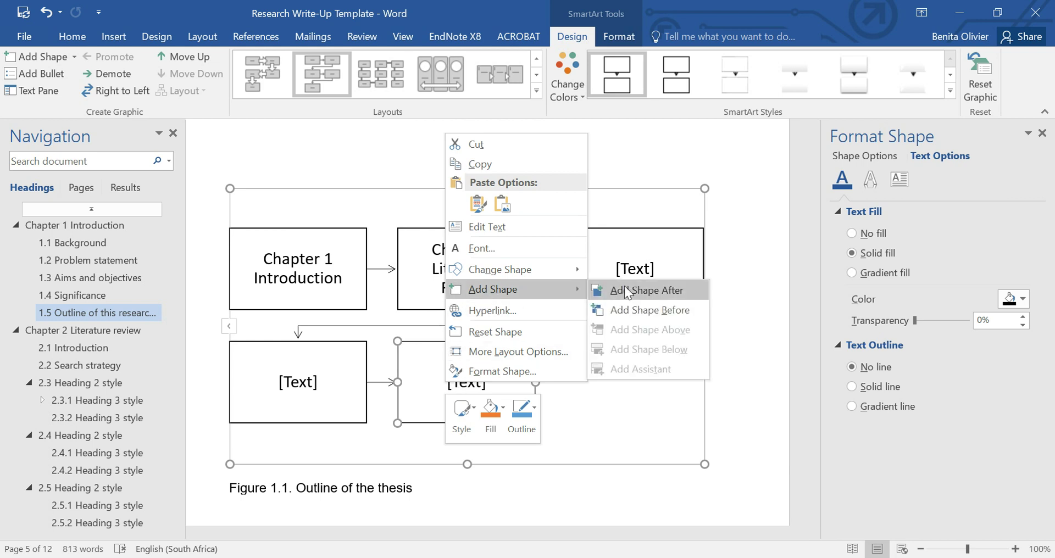
{"action": "left_click", "coordinate": [644, 290]}
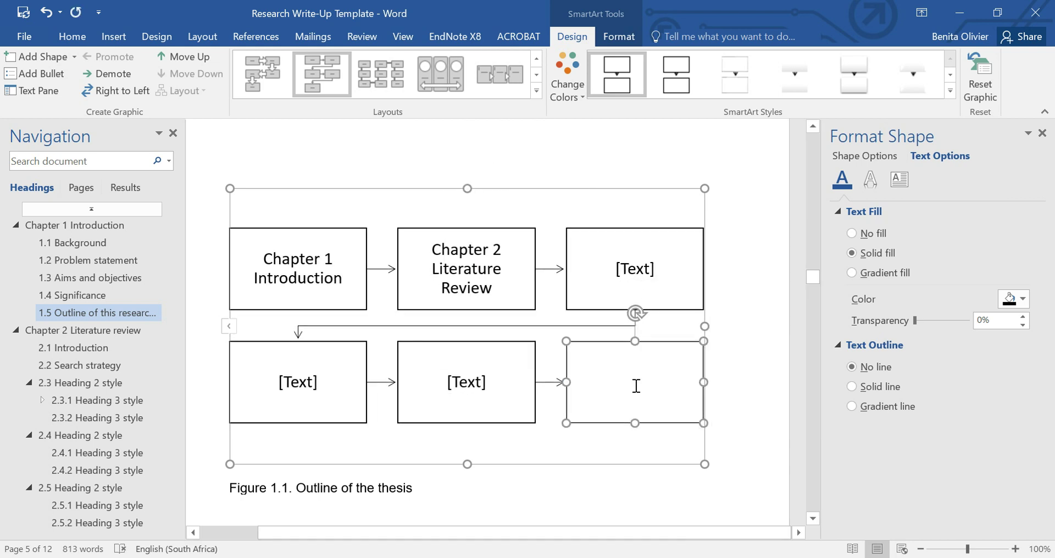
{"action": "right_click", "coordinate": [634, 386]}
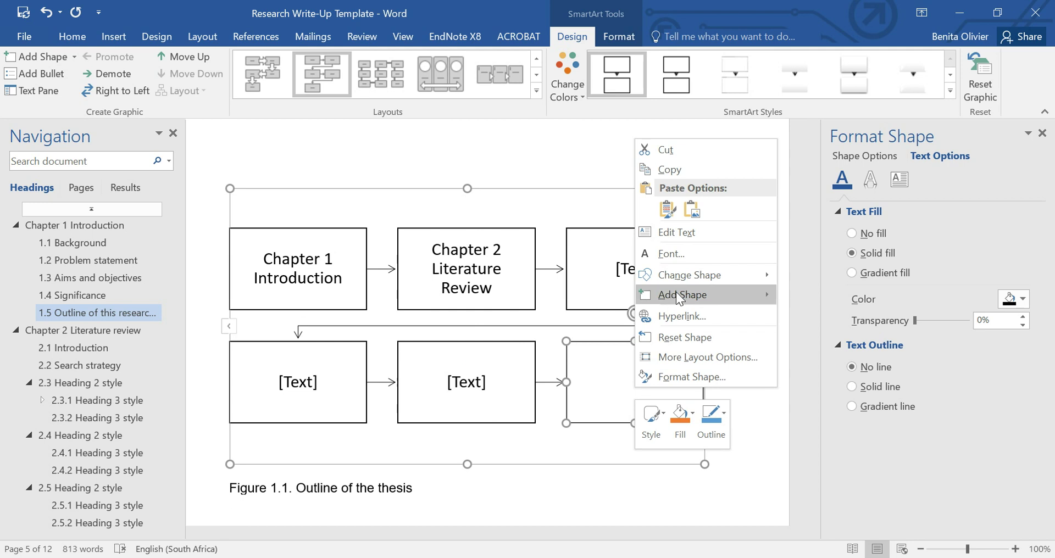
{"action": "mouse_move", "coordinate": [676, 293]}
{"action": "left_click", "coordinate": [817, 295]}
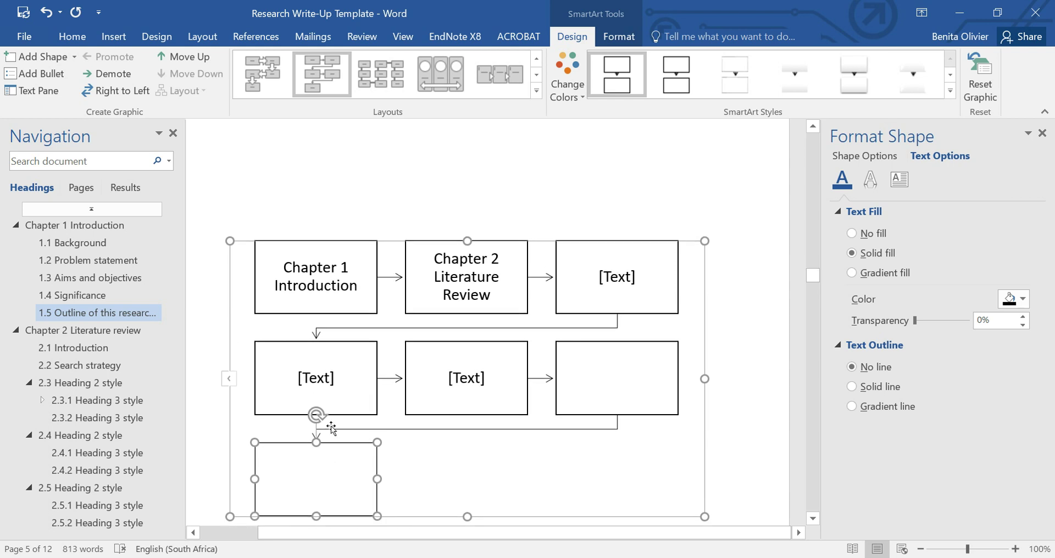
Move the cursor to the blank line above the flowchart under heading 1.5 and show the Insert commands
{"action": "scroll", "coordinate": [331, 428], "scroll_direction": "up", "scroll_amount": 3}
{"action": "left_click", "coordinate": [286, 306]}
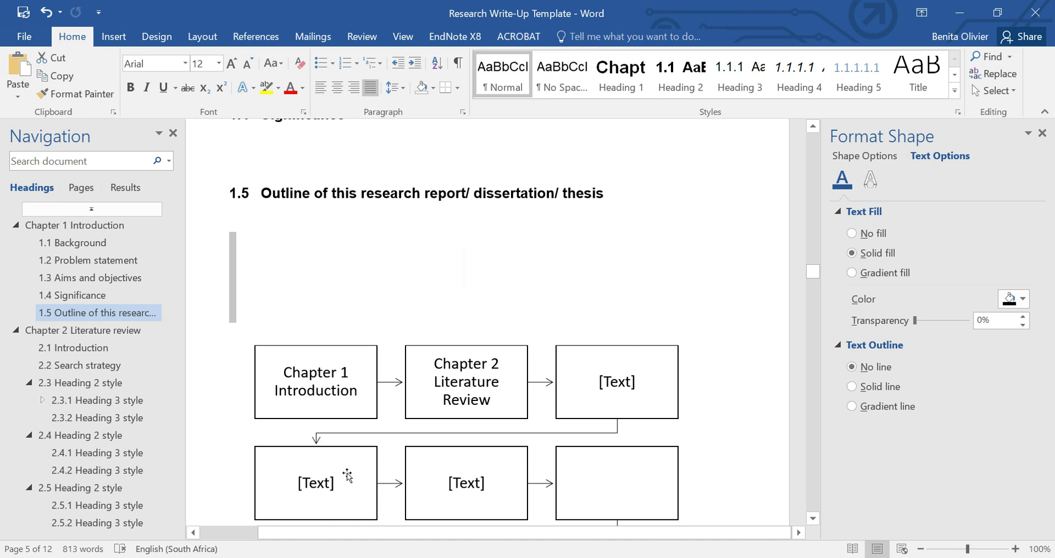
{"action": "left_click", "coordinate": [249, 246]}
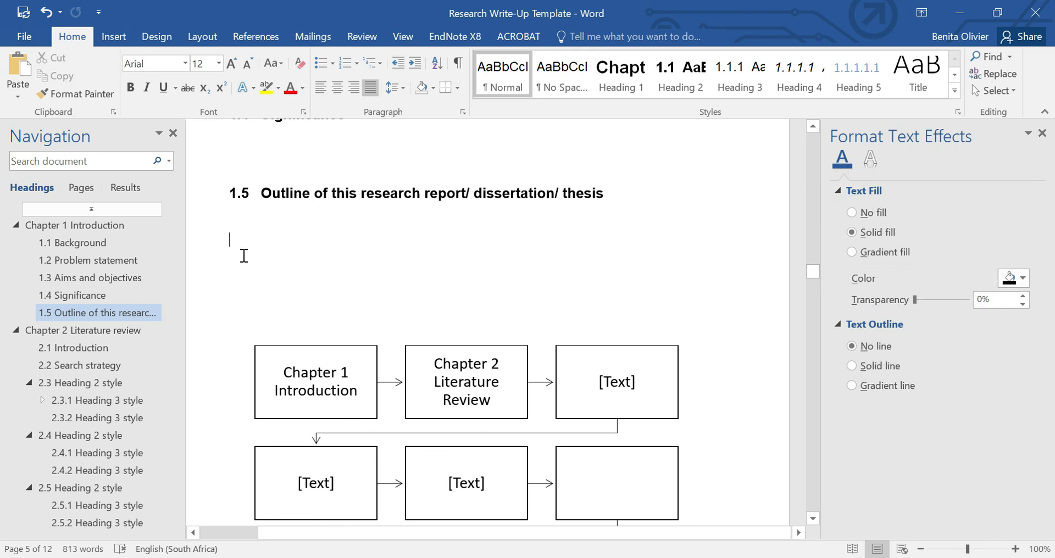
{"action": "left_click", "coordinate": [113, 36]}
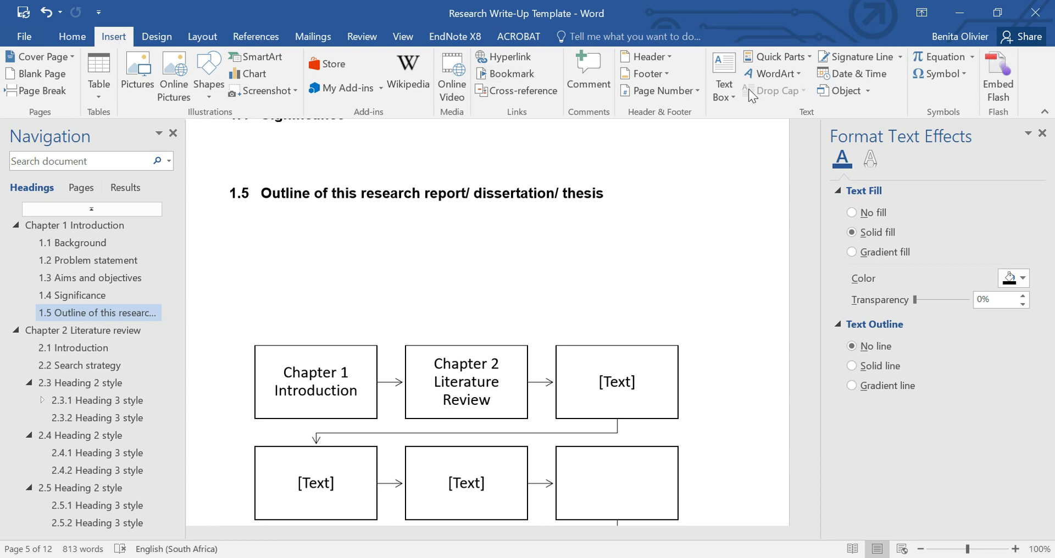
Insert a Simple Text Box under heading 1.5 and shrink it to two lines (1.62 × 6.24 cm)
{"action": "left_click", "coordinate": [731, 91]}
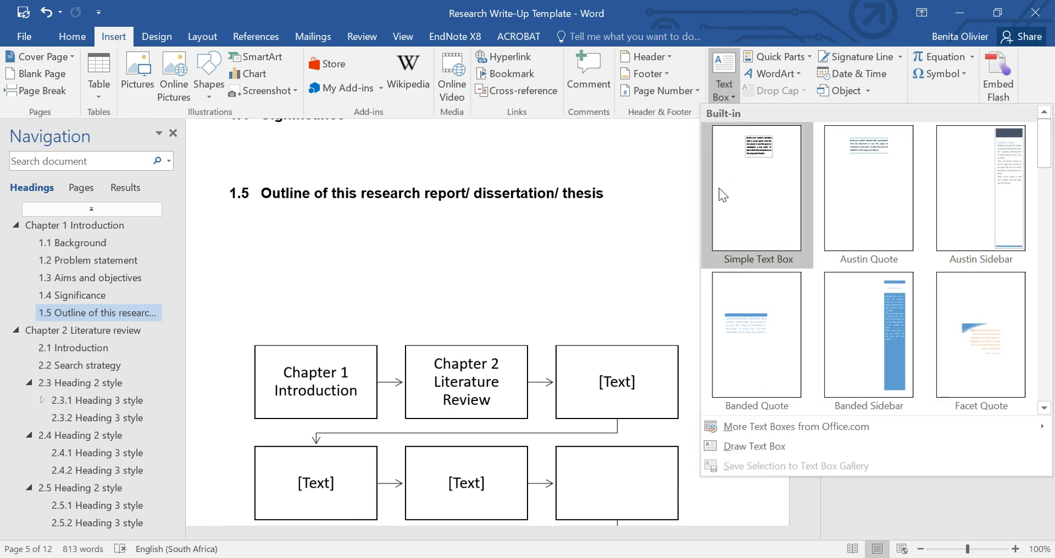
{"action": "left_click", "coordinate": [718, 188]}
{"action": "mouse_move", "coordinate": [575, 401]}
{"action": "left_mouse_down"}
{"action": "mouse_move", "coordinate": [575, 300]}
{"action": "mouse_move", "coordinate": [374, 289]}
{"action": "left_mouse_up"}
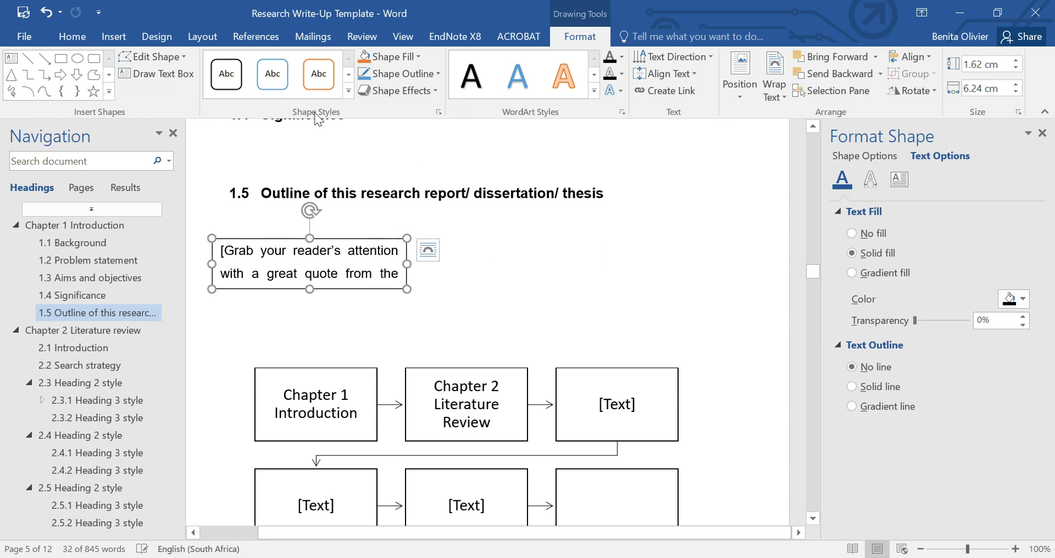
Draw a Right Arrow block shape just right of the quote text box
{"action": "left_click", "coordinate": [121, 36]}
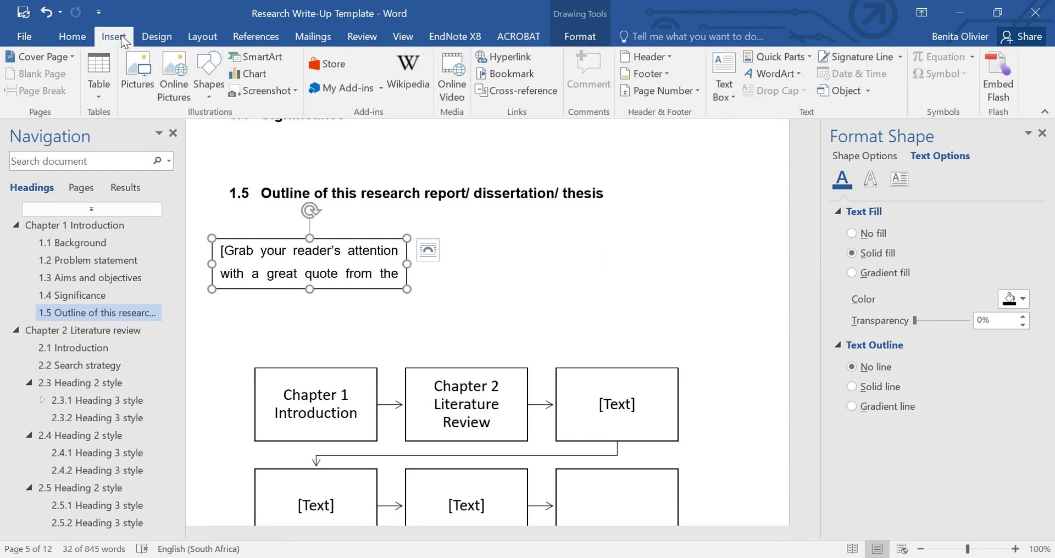
{"action": "left_click", "coordinate": [206, 87]}
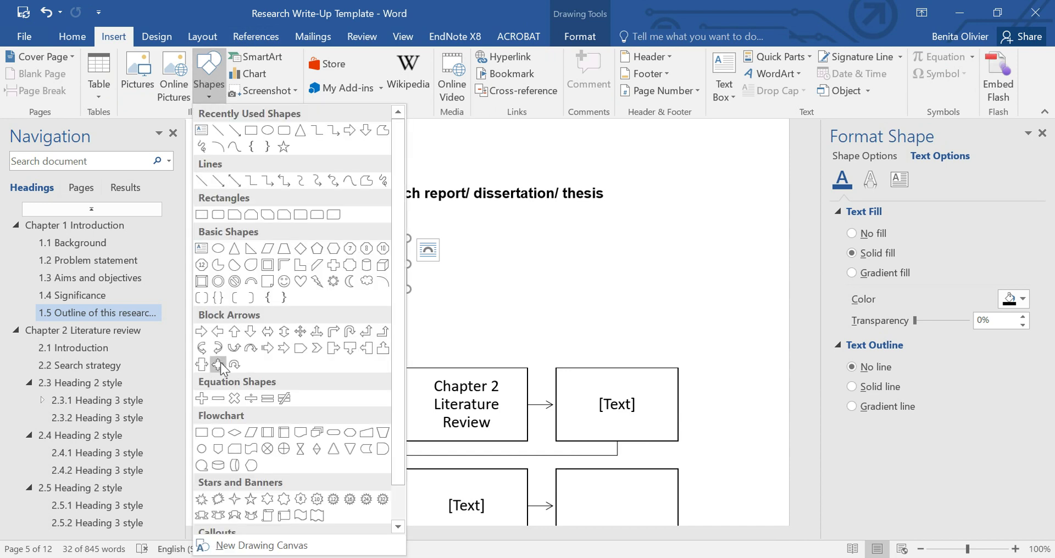
{"action": "left_click", "coordinate": [202, 331]}
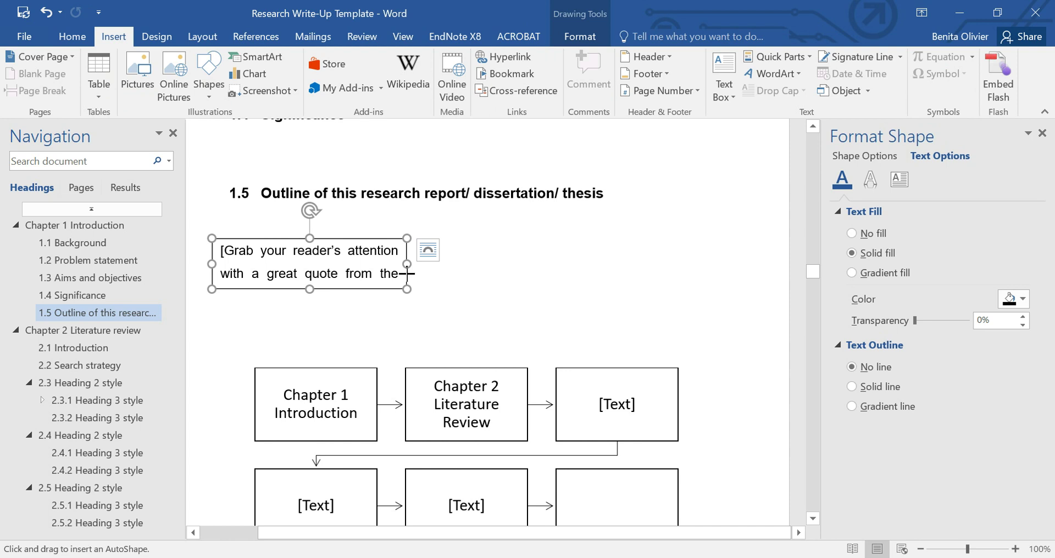
{"action": "mouse_move", "coordinate": [407, 274]}
{"action": "left_mouse_down"}
{"action": "mouse_move", "coordinate": [464, 284]}
{"action": "mouse_move", "coordinate": [488, 248]}
{"action": "left_mouse_up"}
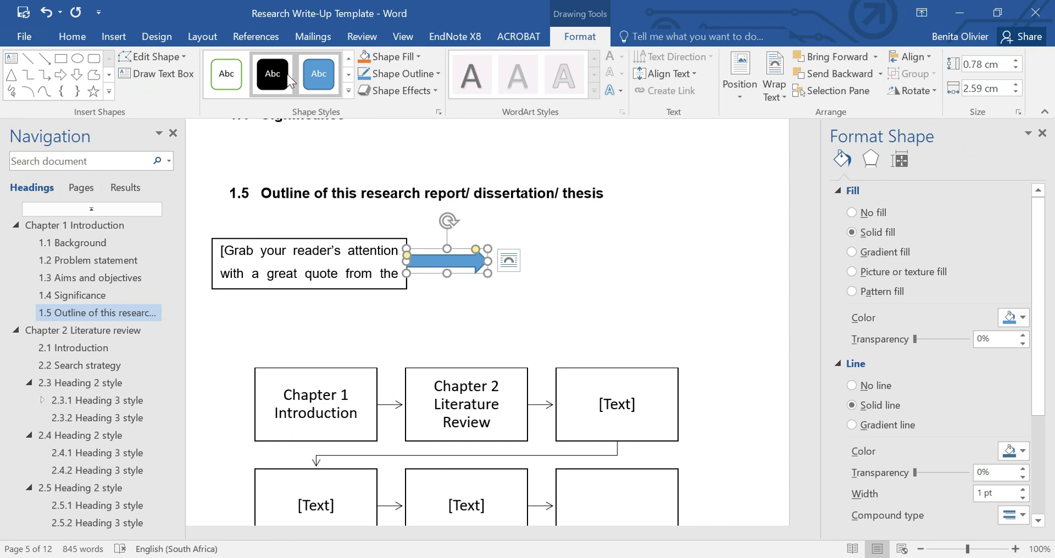
Restyle the arrow with a white fill and black outline theme style
{"action": "left_click", "coordinate": [227, 86]}
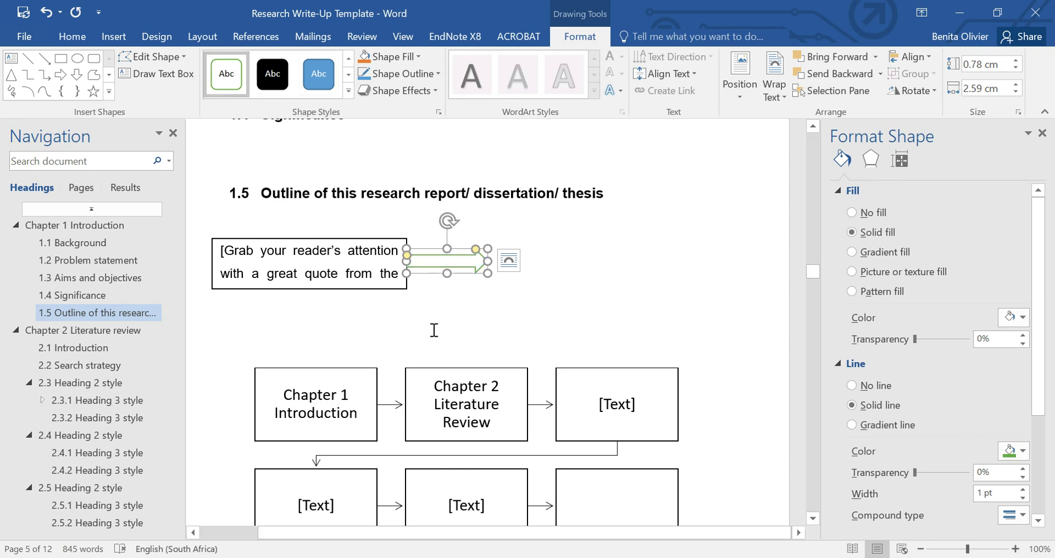
{"action": "left_click", "coordinate": [347, 92]}
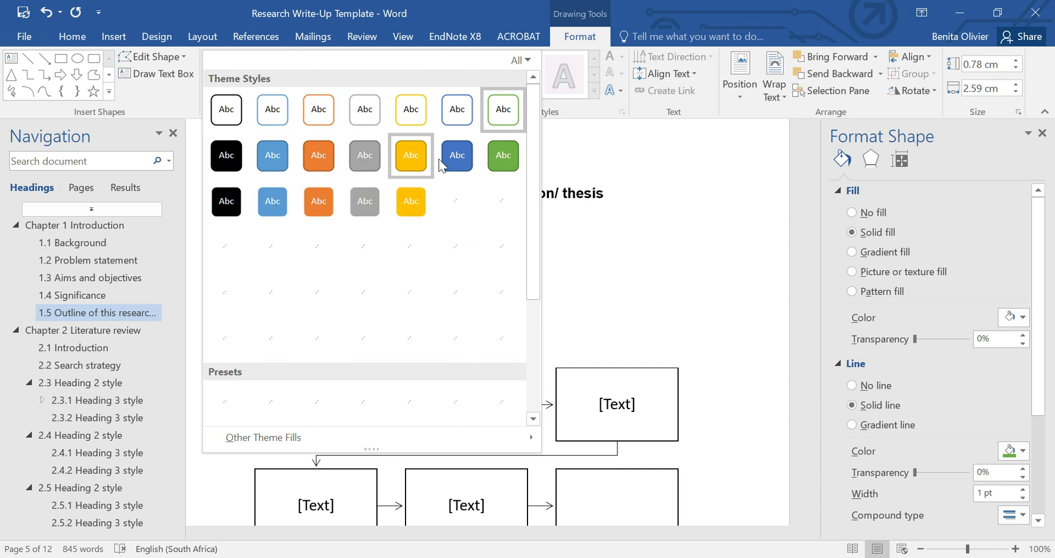
{"action": "left_click", "coordinate": [226, 109]}
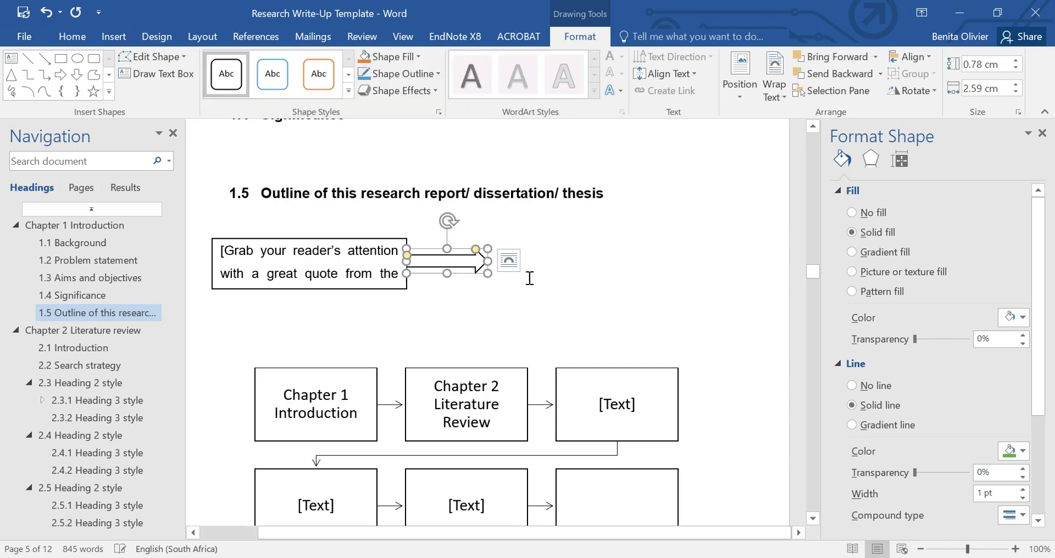
{"action": "left_click", "coordinate": [373, 292]}
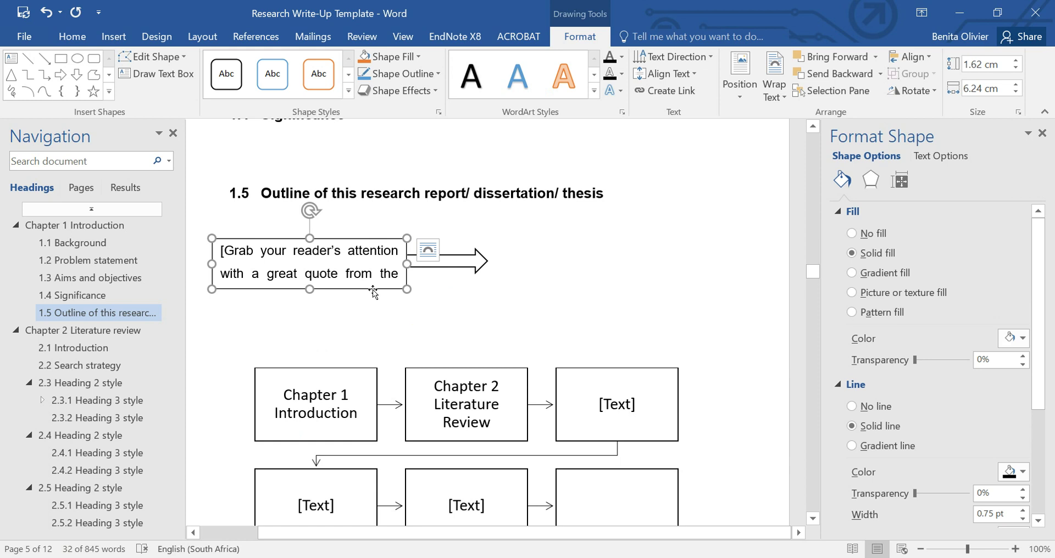
Copy and paste the quote text box, then move the copy right of the arrowhead
{"action": "right_click", "coordinate": [373, 292]}
{"action": "key", "text": "Escape"}
{"action": "left_click", "coordinate": [506, 261]}
{"action": "right_click", "coordinate": [506, 263]}
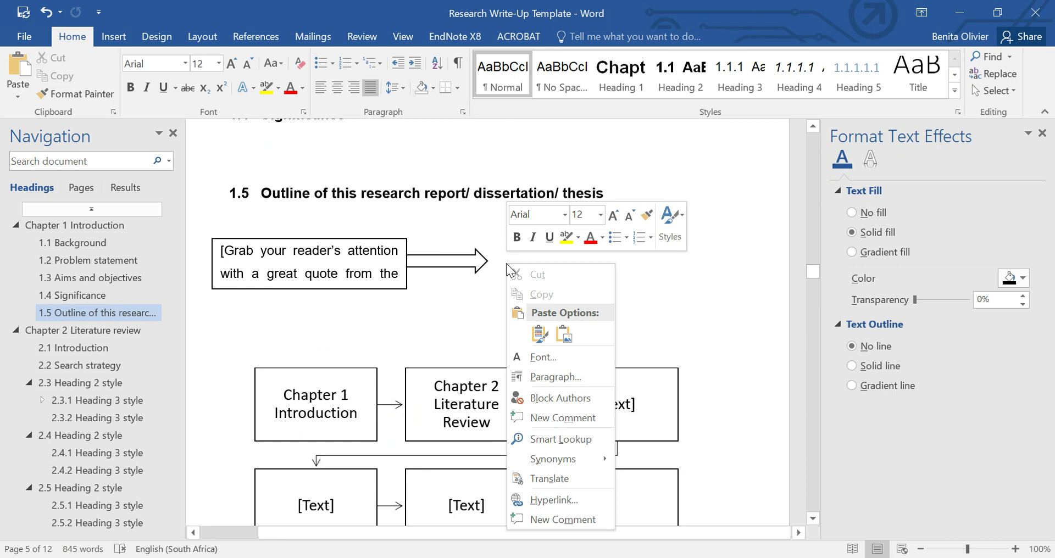
{"action": "left_click", "coordinate": [539, 334]}
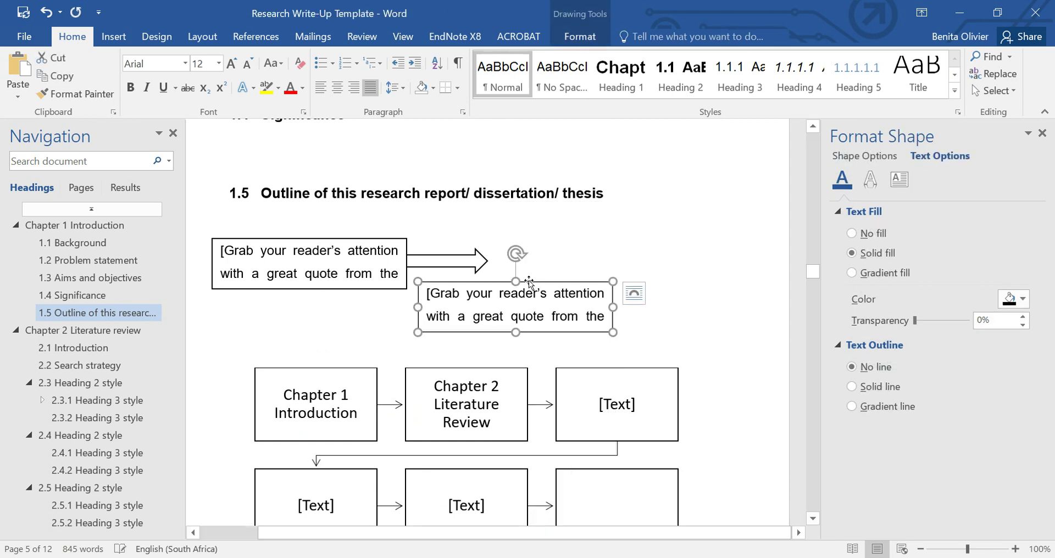
{"action": "left_click_drag", "start_coordinate": [529, 283], "coordinate": [601, 237]}
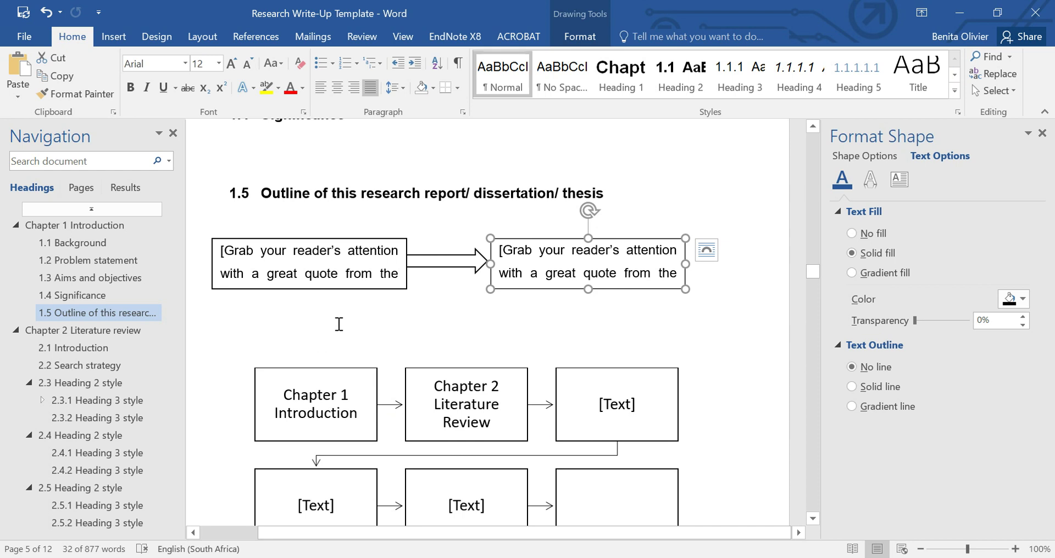
{"action": "scroll", "coordinate": [341, 324], "scroll_direction": "down", "scroll_amount": 1}
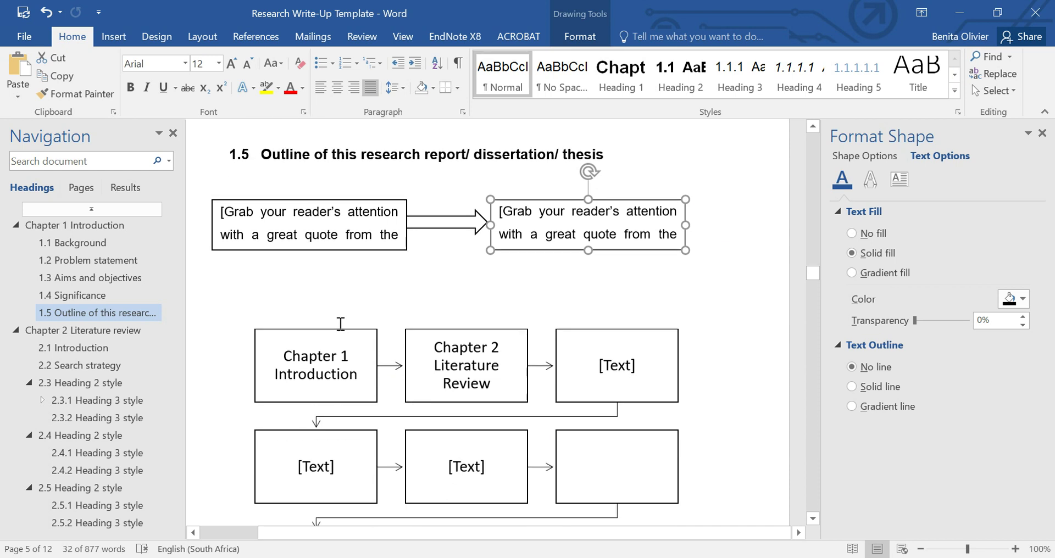
{"action": "scroll", "coordinate": [341, 324], "scroll_direction": "down", "scroll_amount": 1}
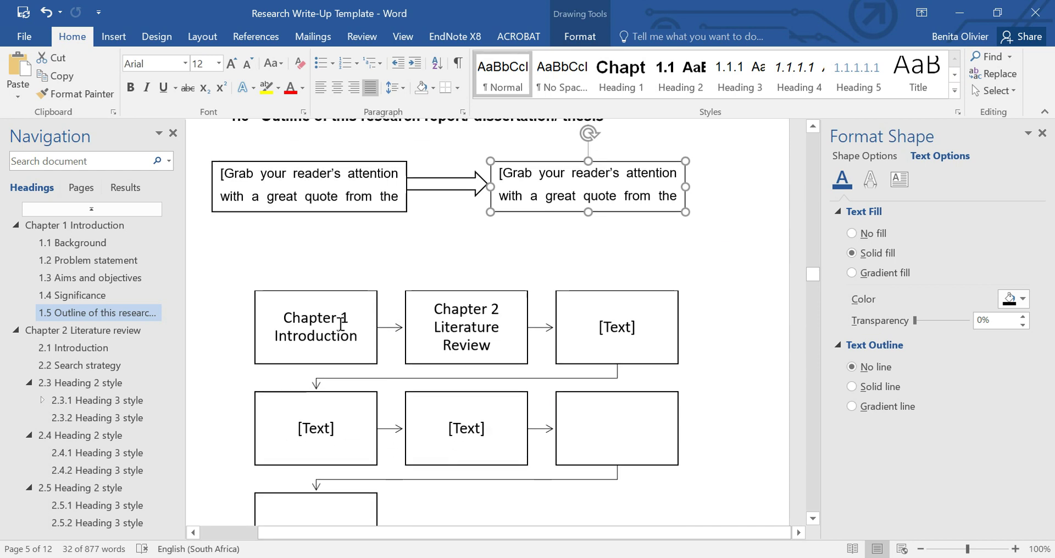